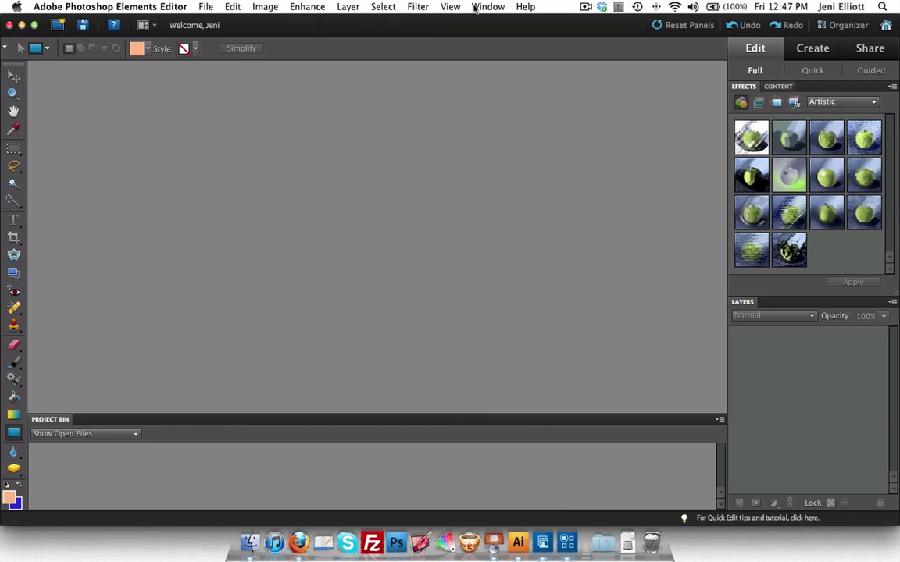
- Browse the Enhance, Image and File menus, then close them without choosing a command
left_click(347, 7)
mouse_move(320, 9)
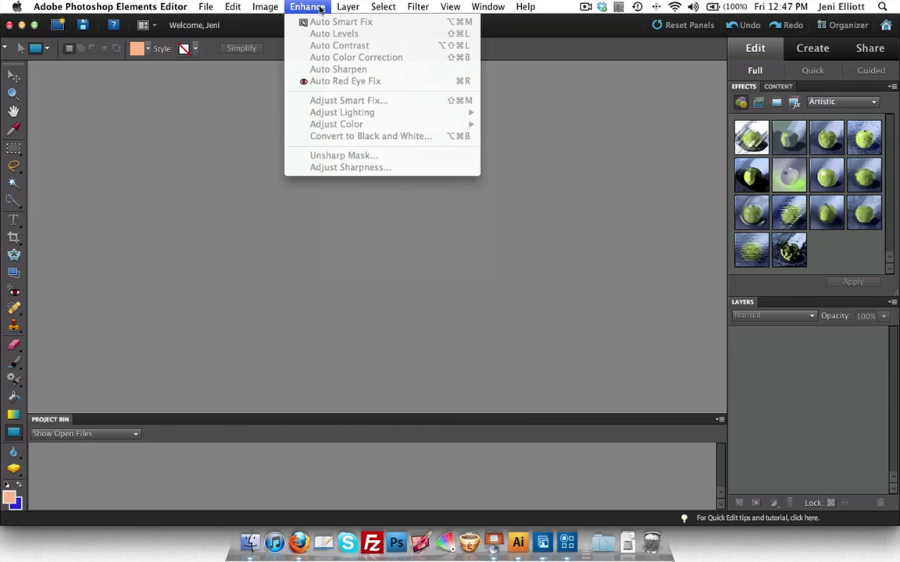
mouse_move(271, 9)
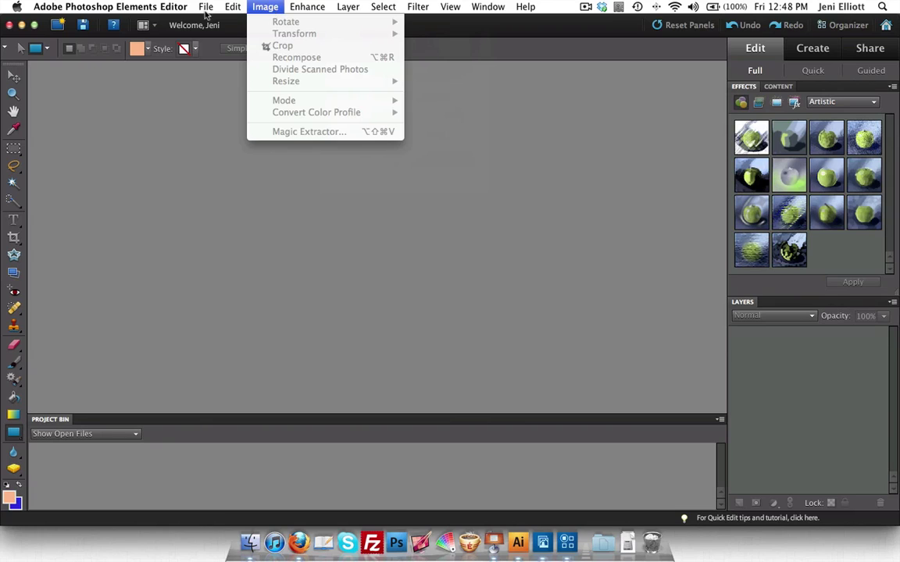
left_click(85, 76)
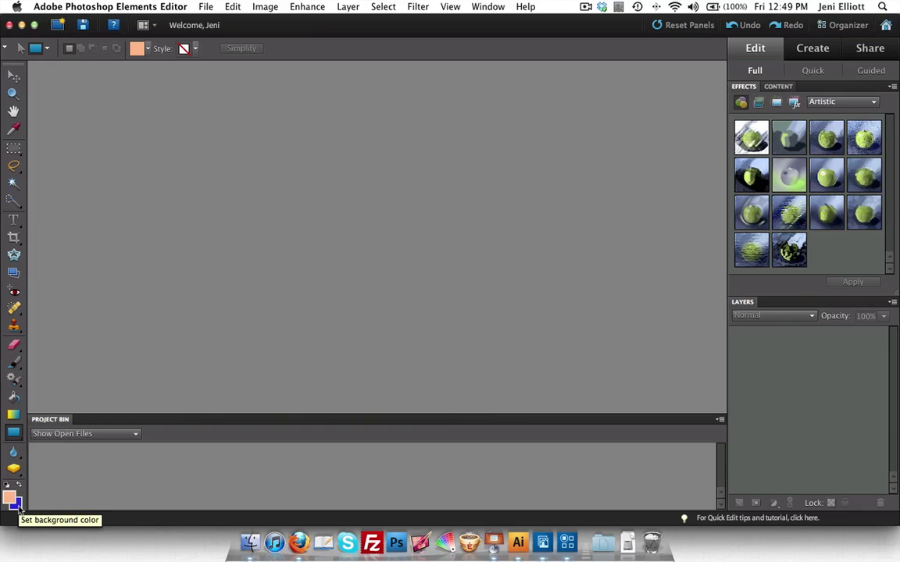
- Swap the foreground and background colours twice, then reset them to default black and white
left_click(19, 487)
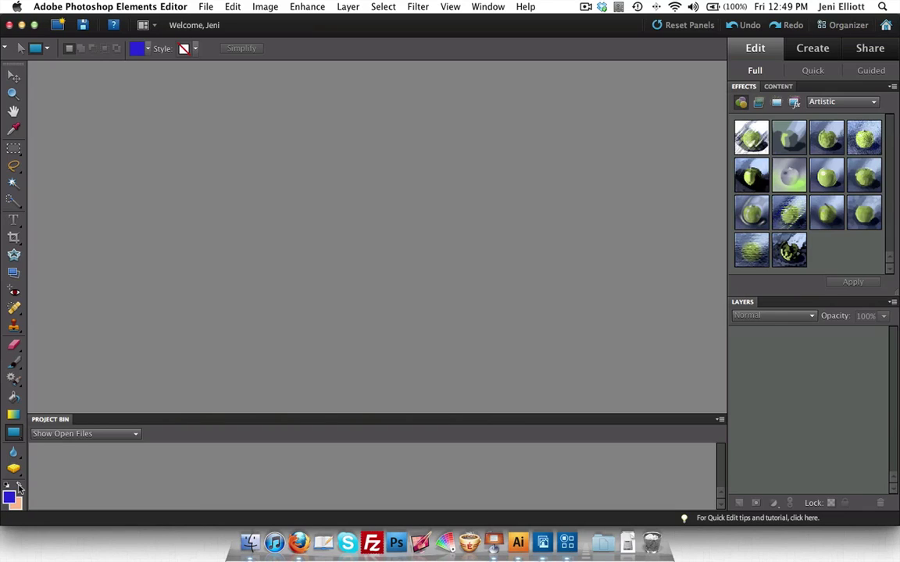
left_click(19, 487)
left_click(19, 487)
left_click(7, 487)
- Float the toolbox, switch it to two columns, and dock it back at the left edge
left_click_drag(14, 69, 58, 78)
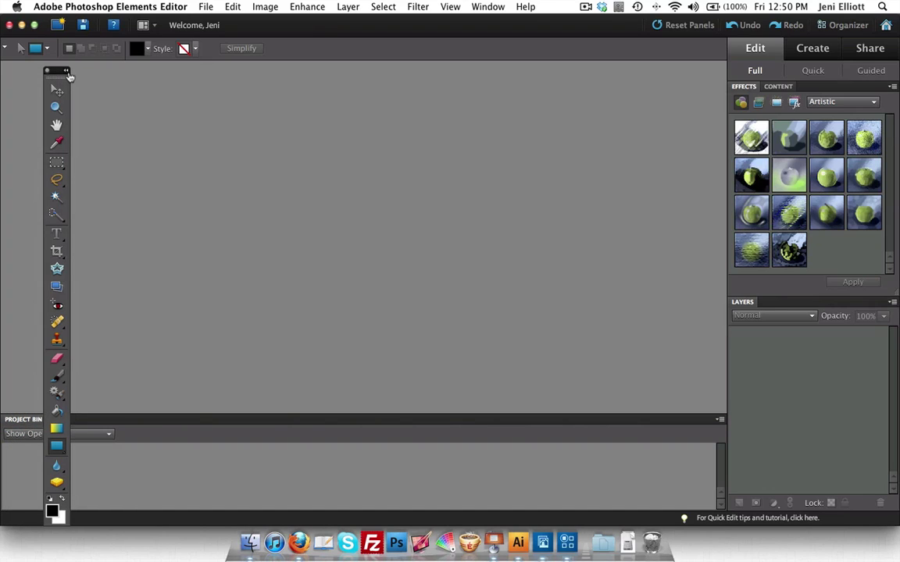
left_click(67, 72)
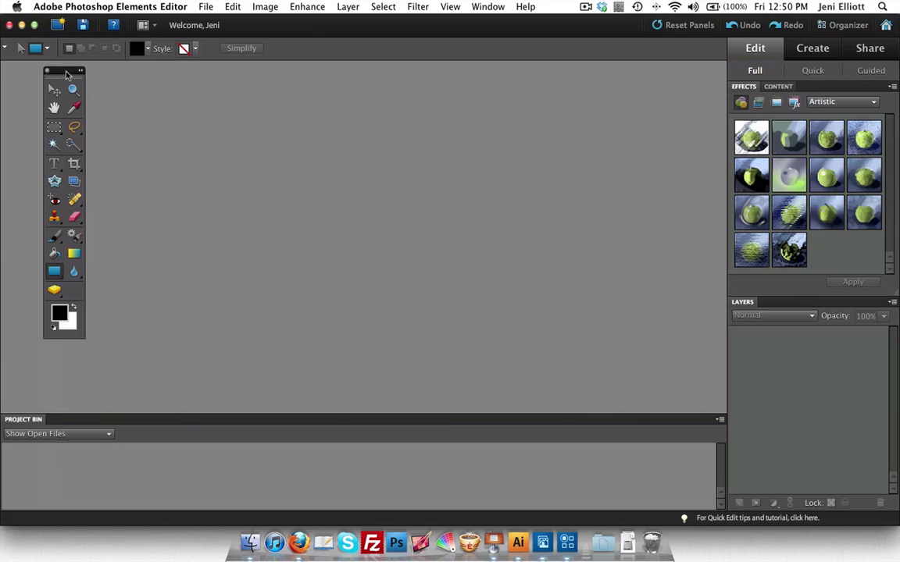
left_click_drag(67, 81, 10, 78)
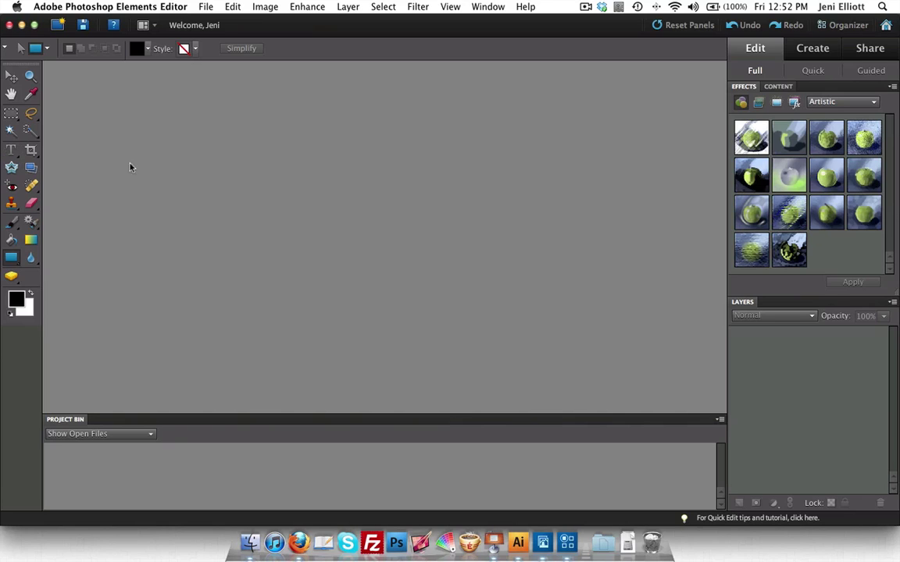
- Select the Move tool with the V shortcut
key("v")
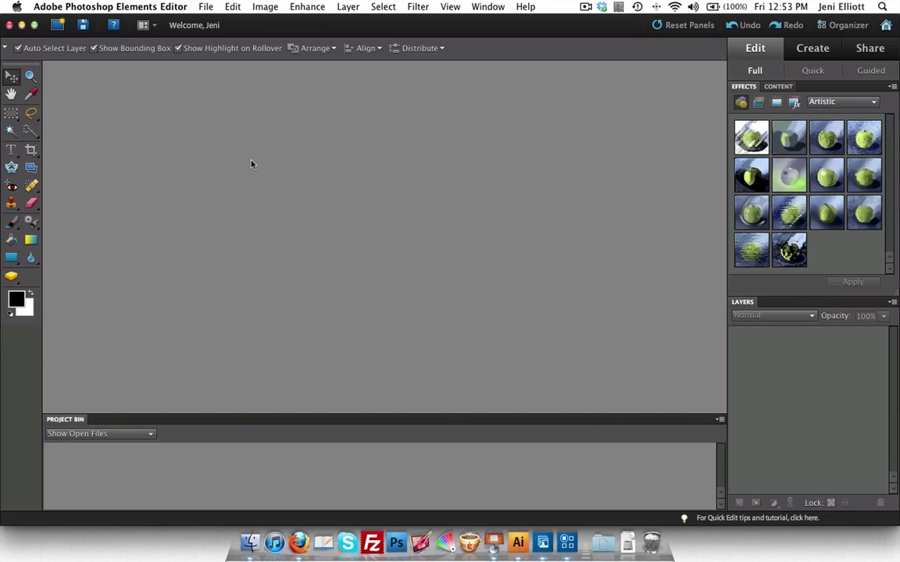
- Switch to the Zoom tool with Z, then to the Hand tool with H
key("z")
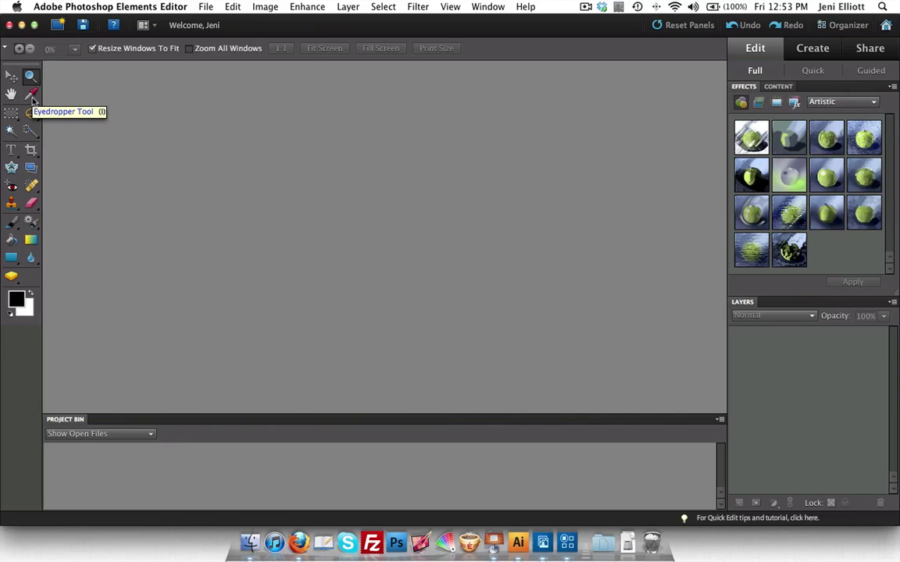
key("h")
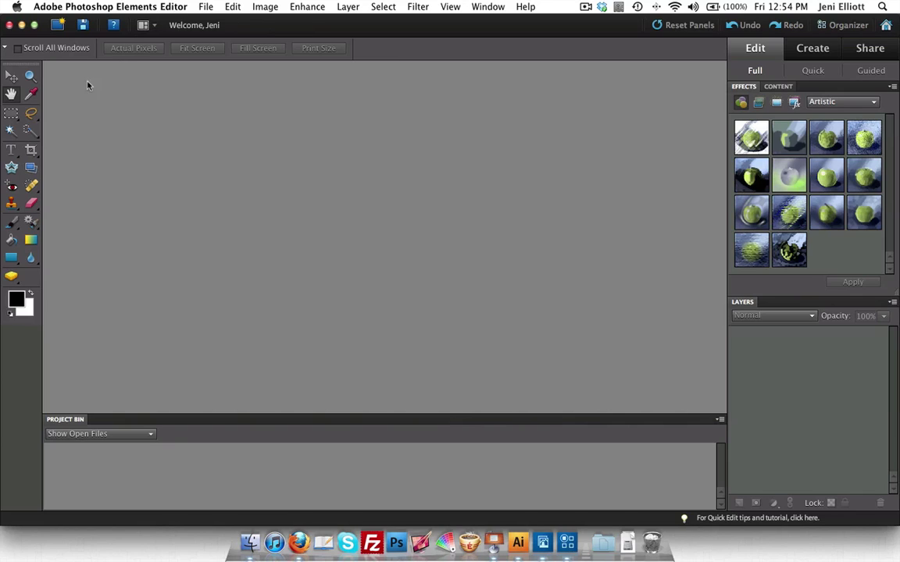
- Select the Lasso tool, view its variants, then show the Rectangle-to-Custom-Shape tool list
left_click(31, 115)
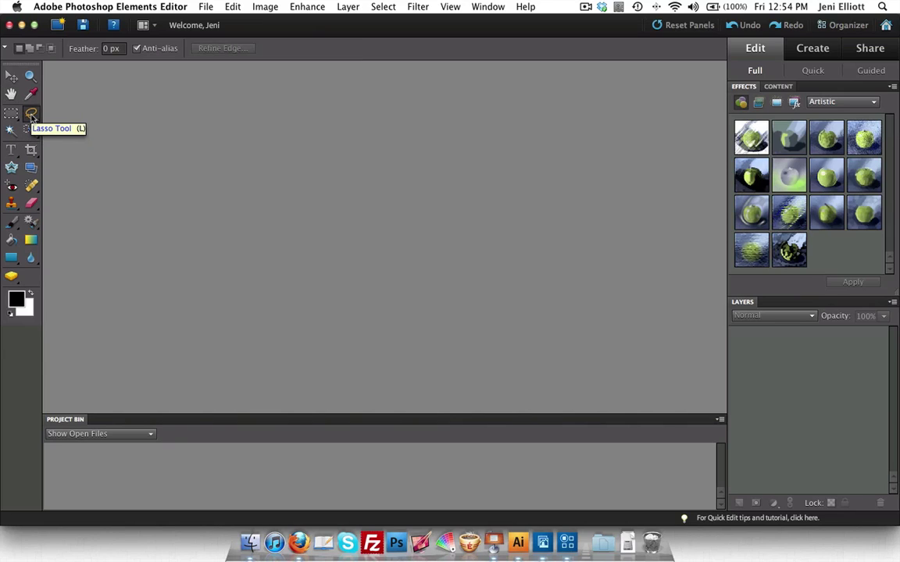
left_click(31, 116)
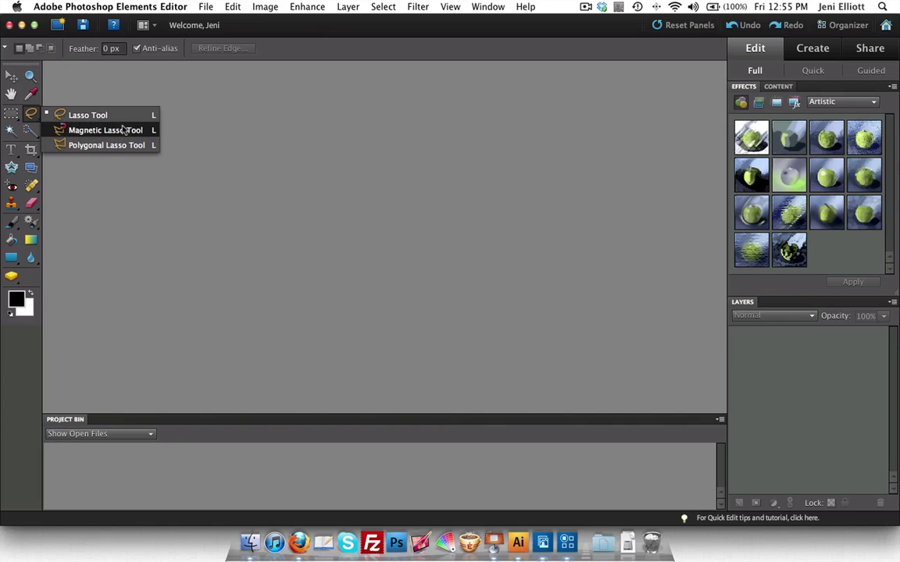
left_click(11, 259)
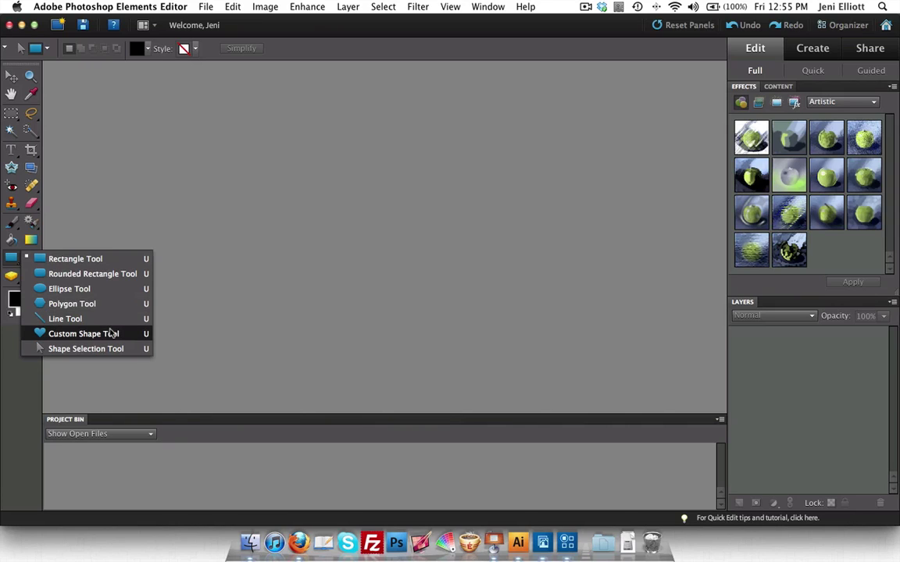
- Choose the Custom Shape Tool from the shape tool flyout
left_click(110, 333)
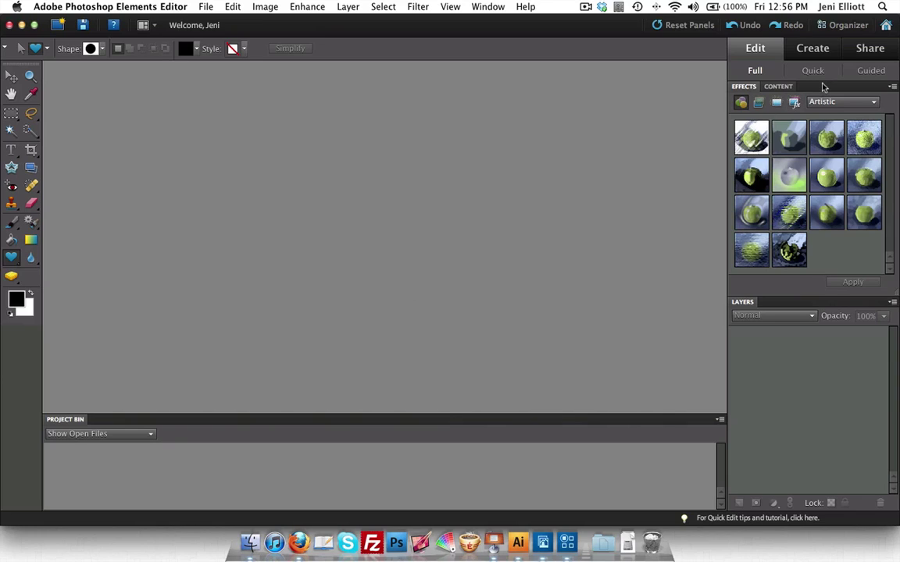
- Visit the Guided and Quick workspaces, ending in the Full edit workspace
left_click(876, 78)
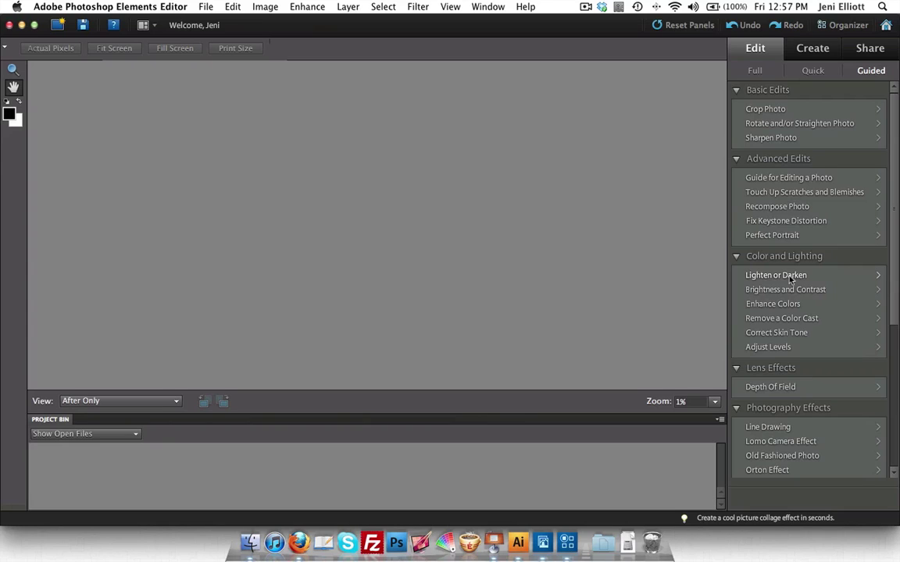
left_click(812, 71)
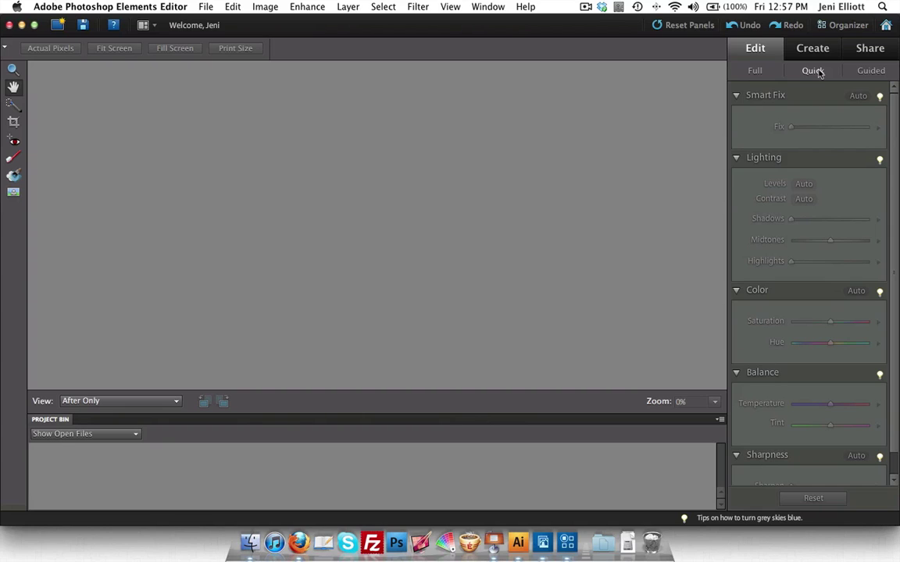
left_click(757, 72)
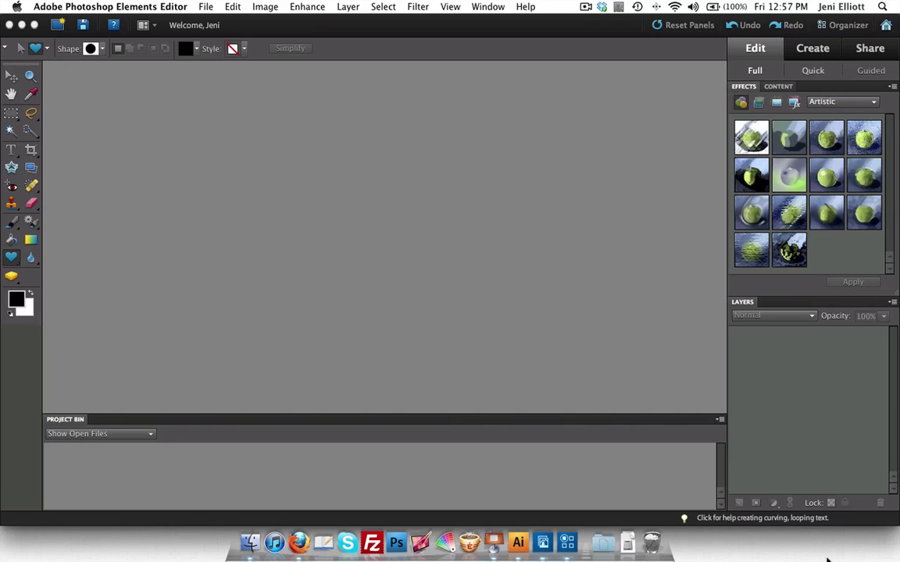
- Uncheck Effects and check Undo History in the Window menu
left_click(490, 8)
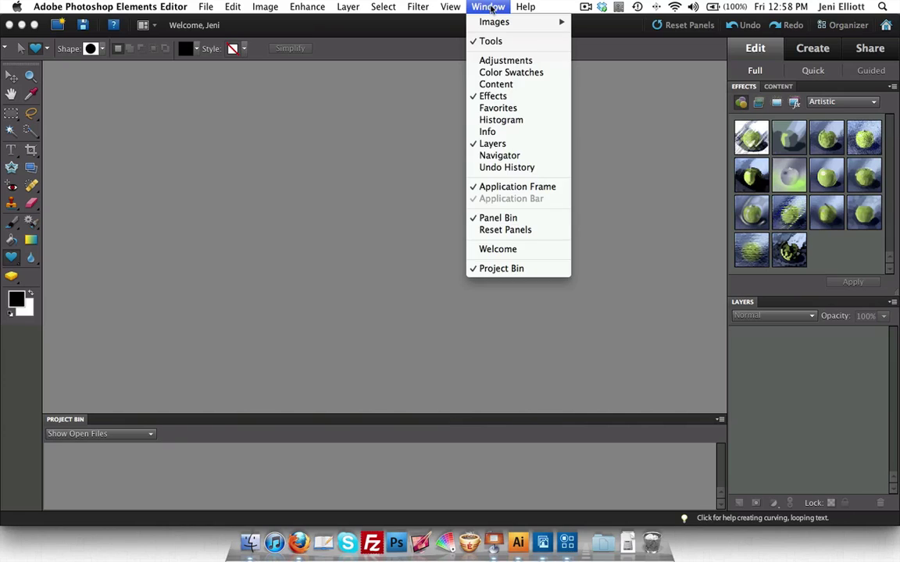
left_click(493, 96)
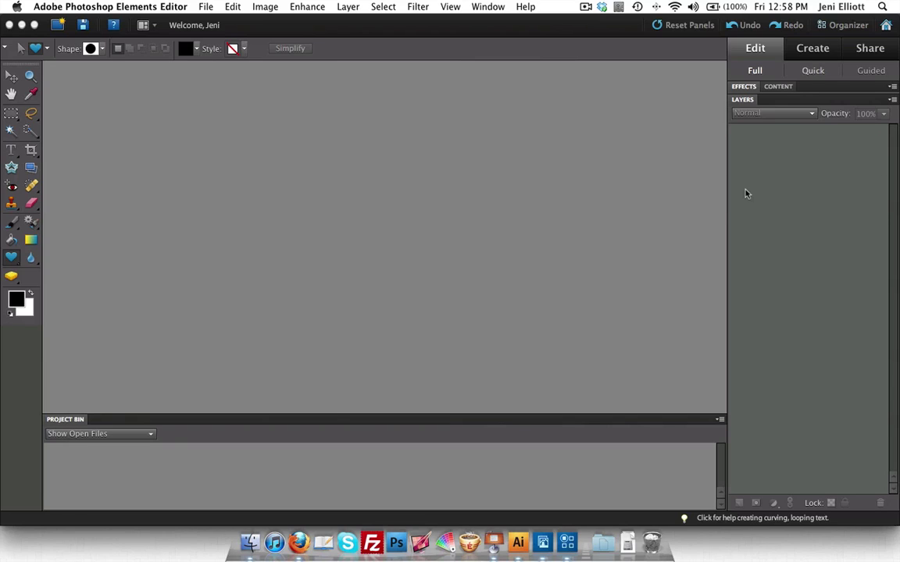
left_click(488, 7)
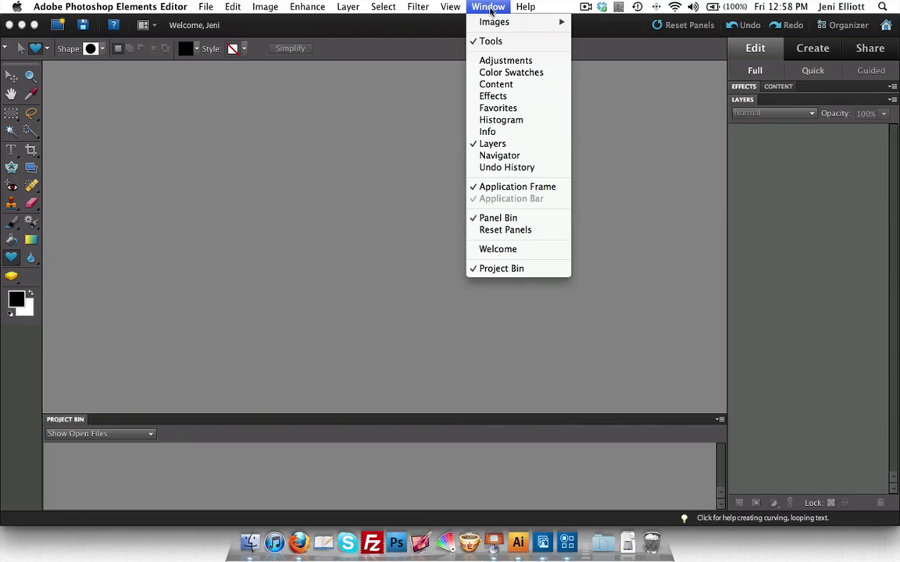
left_click(490, 169)
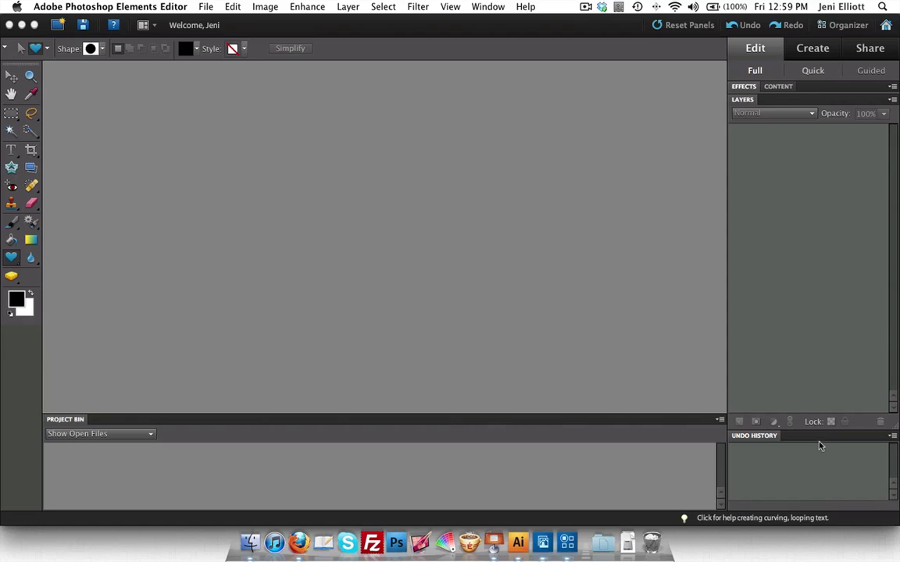
- Float the Undo History panel and dock it at the top of the panel bin, above Effects and Layers
left_click_drag(809, 439, 804, 440)
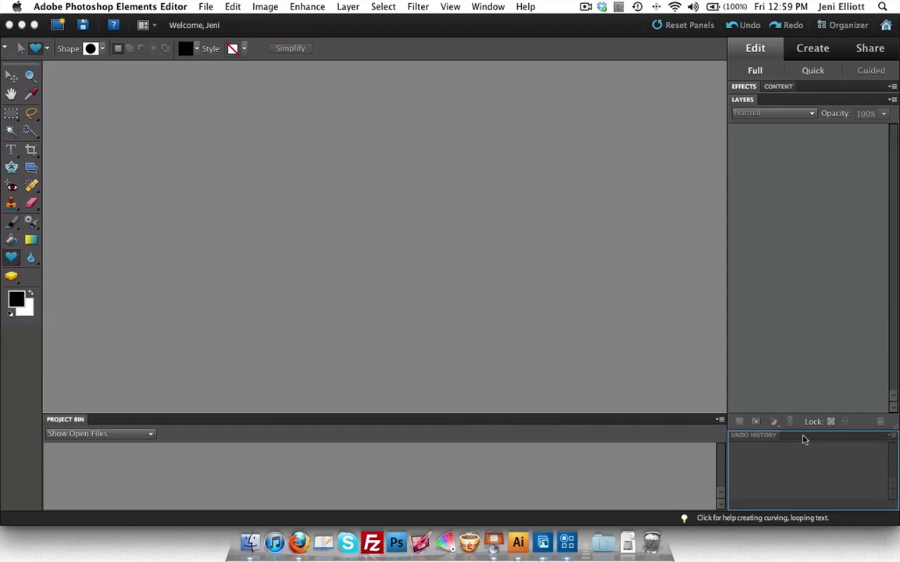
left_click_drag(803, 440, 523, 133)
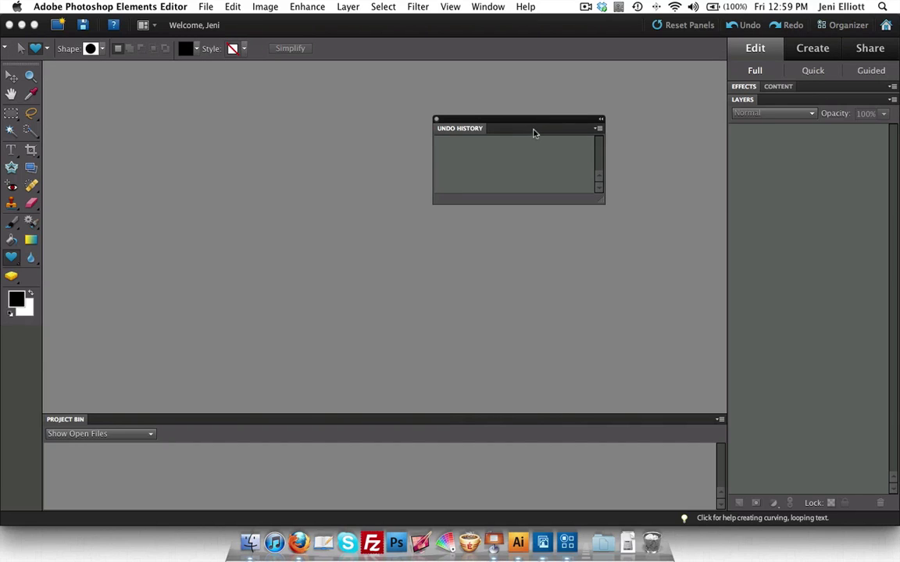
left_click_drag(534, 132, 830, 102)
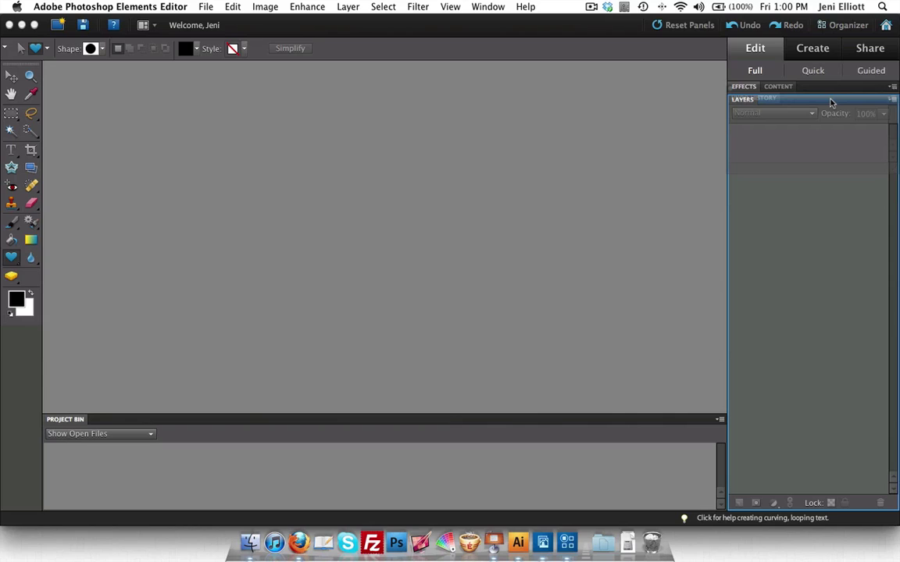
left_click_drag(832, 102, 834, 87)
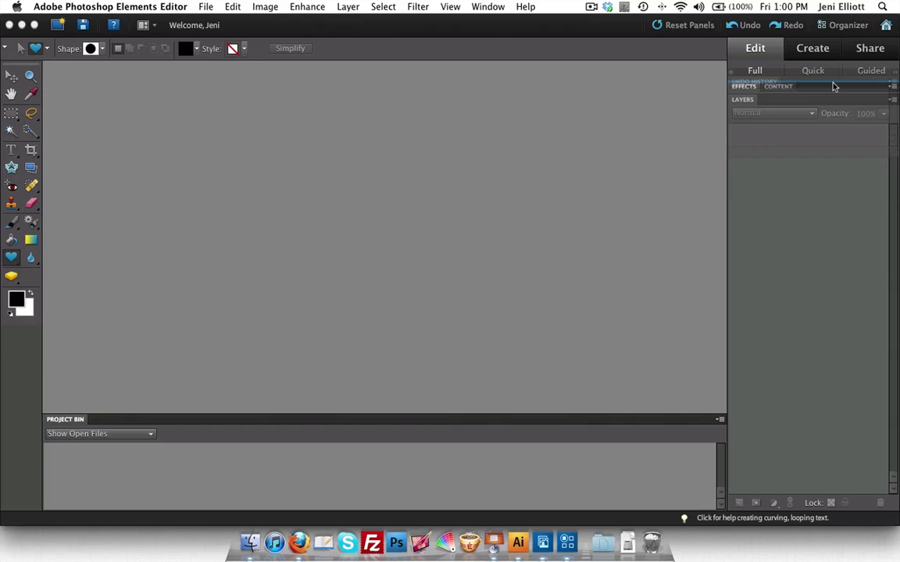
left_click_drag(834, 87, 834, 87)
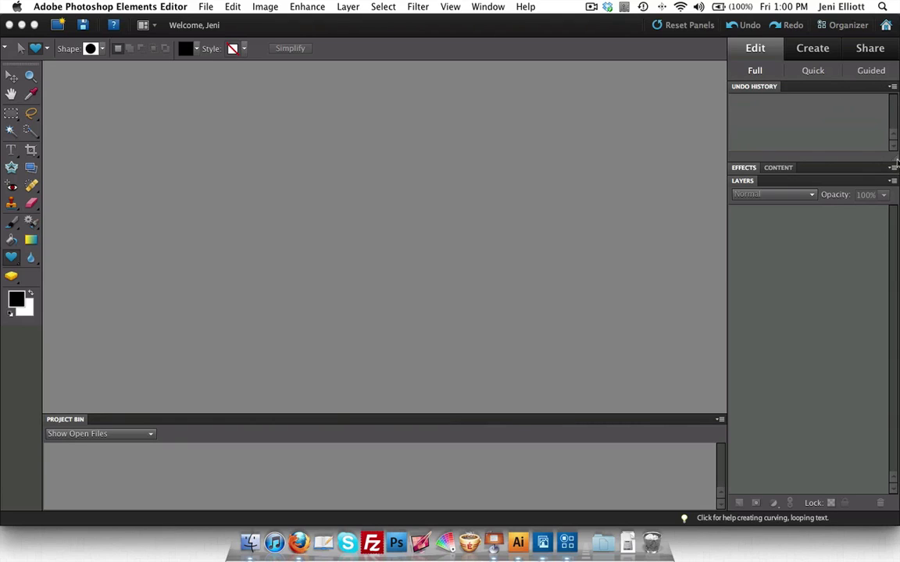
- Lower the divider below Undo History so it grows taller, leaving less room for Effects and Layers
left_click_drag(896, 161, 893, 226)
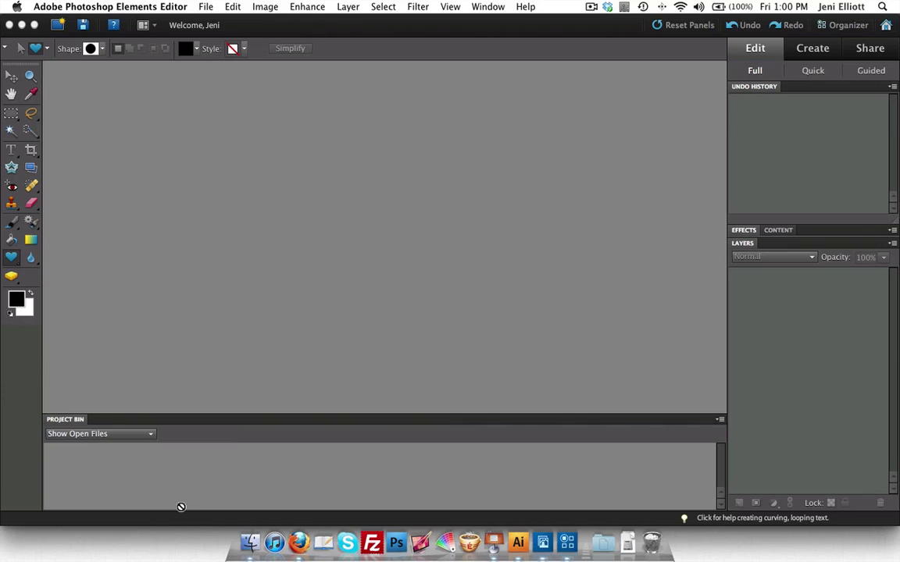
- Collapse the Project Bin to its title bar, toggling it open once before collapsing it again
left_click(65, 421)
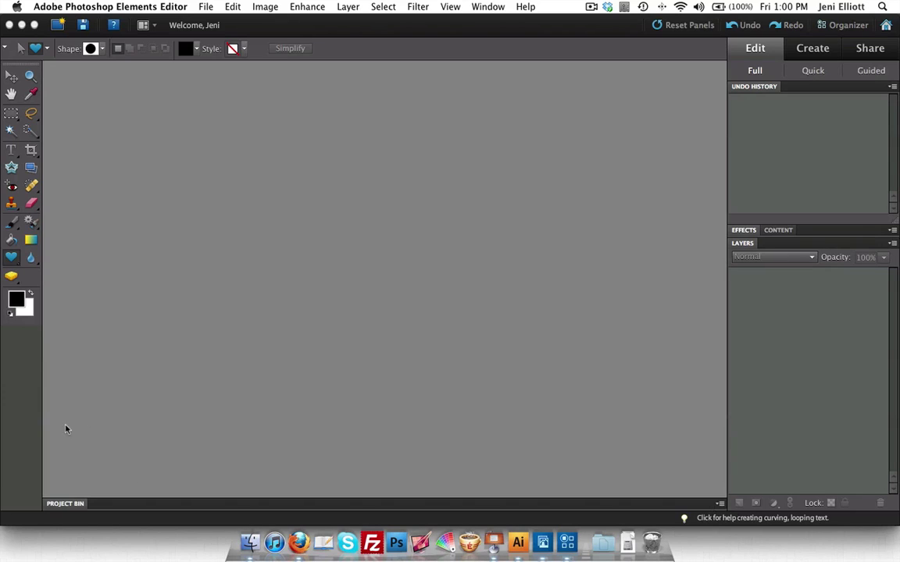
left_click(71, 505)
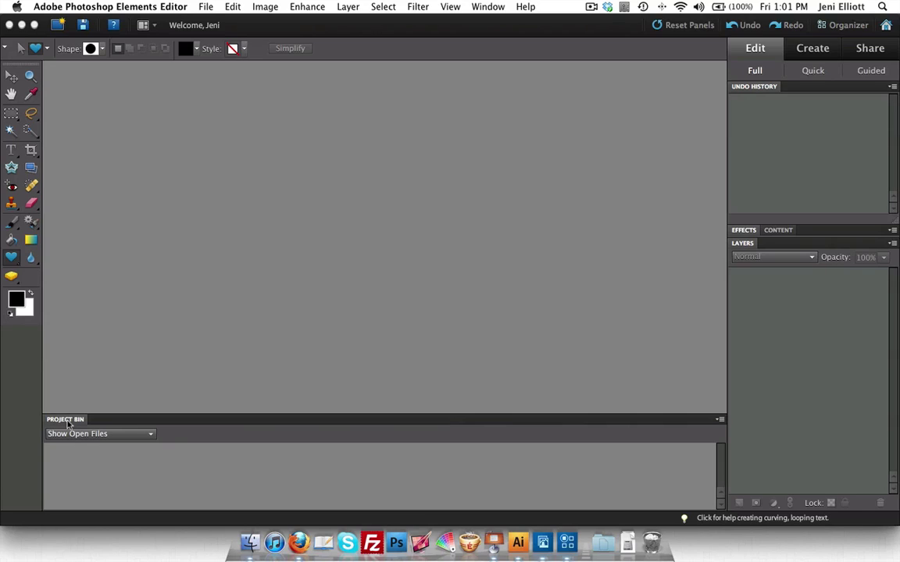
left_click(66, 420)
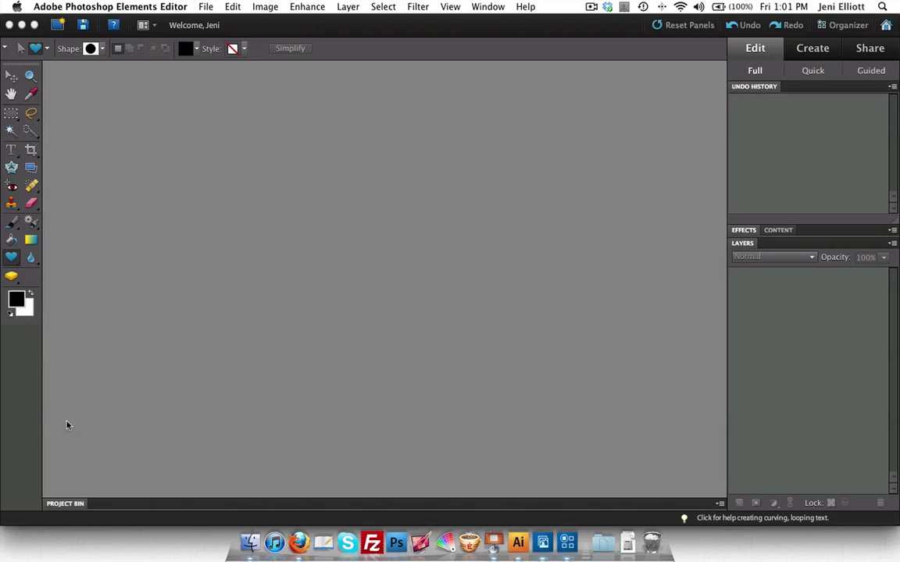